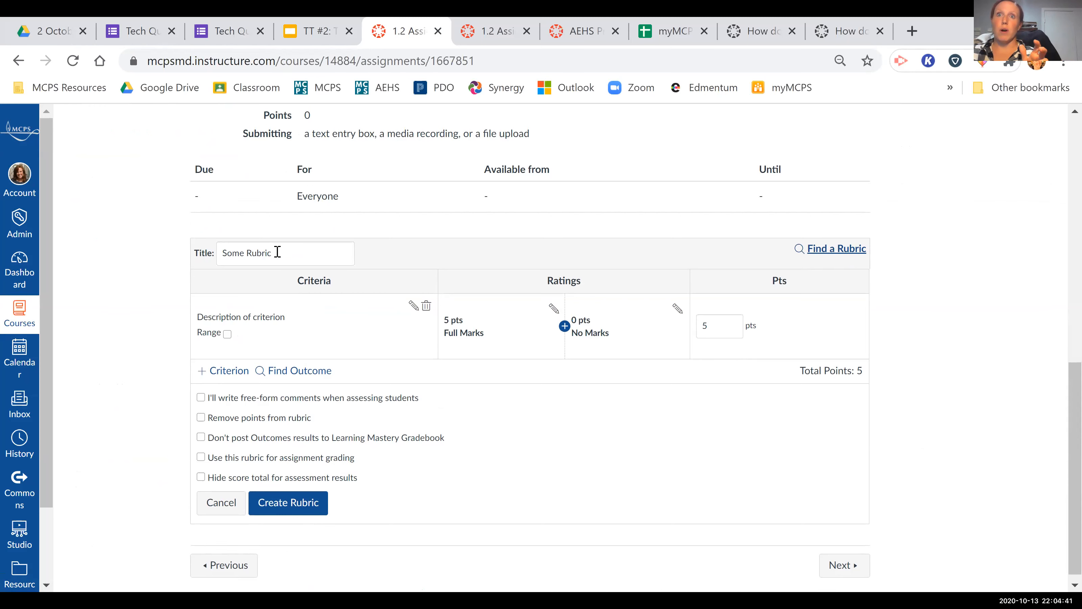
Title the new assignment rubric "Standard Rubric".
left_click(208, 257)
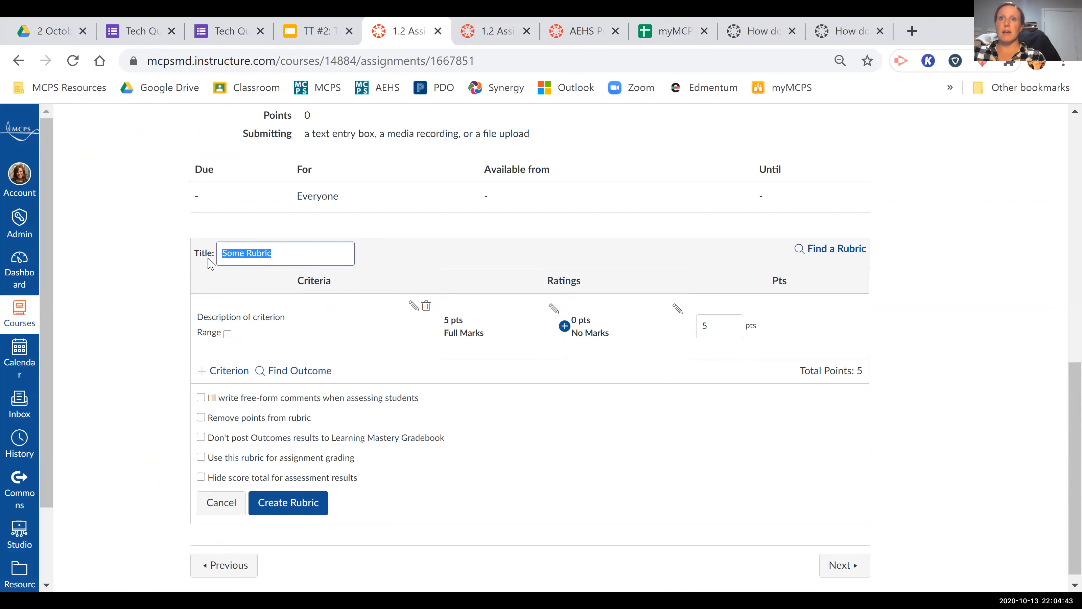
type("Standard Rubric")
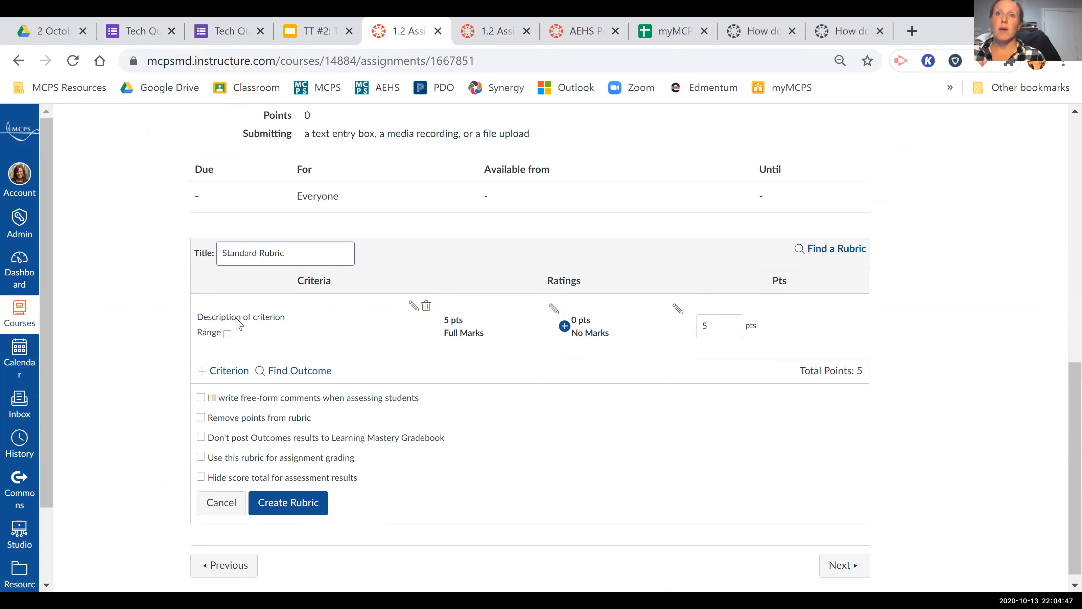
Describe the rubric's first criterion as "Conjugation Agreement" with the long description "The subject pronoun and verb agree".
left_click(413, 305)
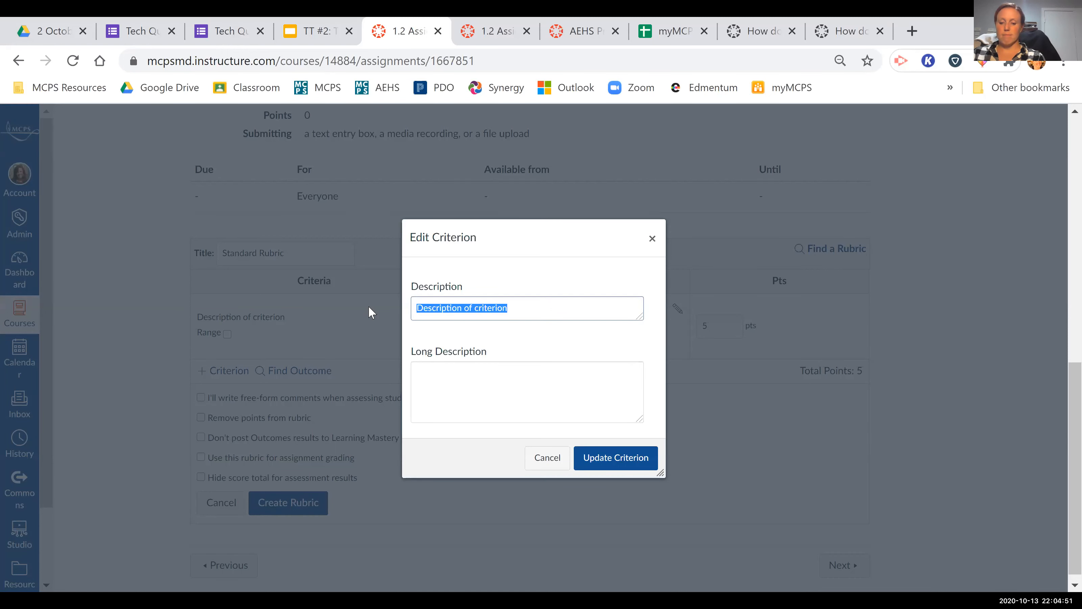
type("Conjugation")
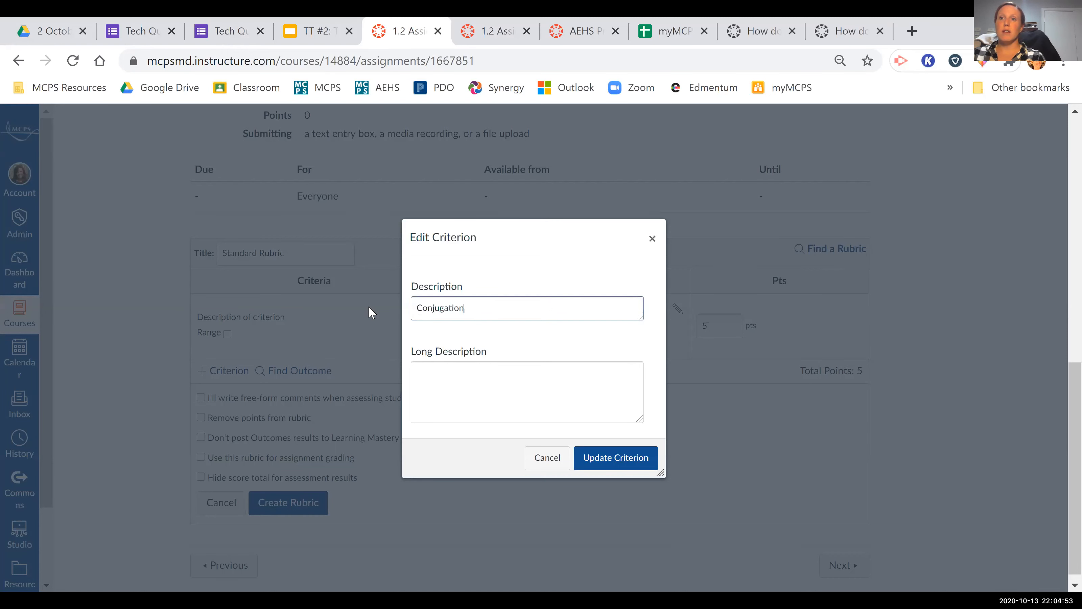
type(" Agreement")
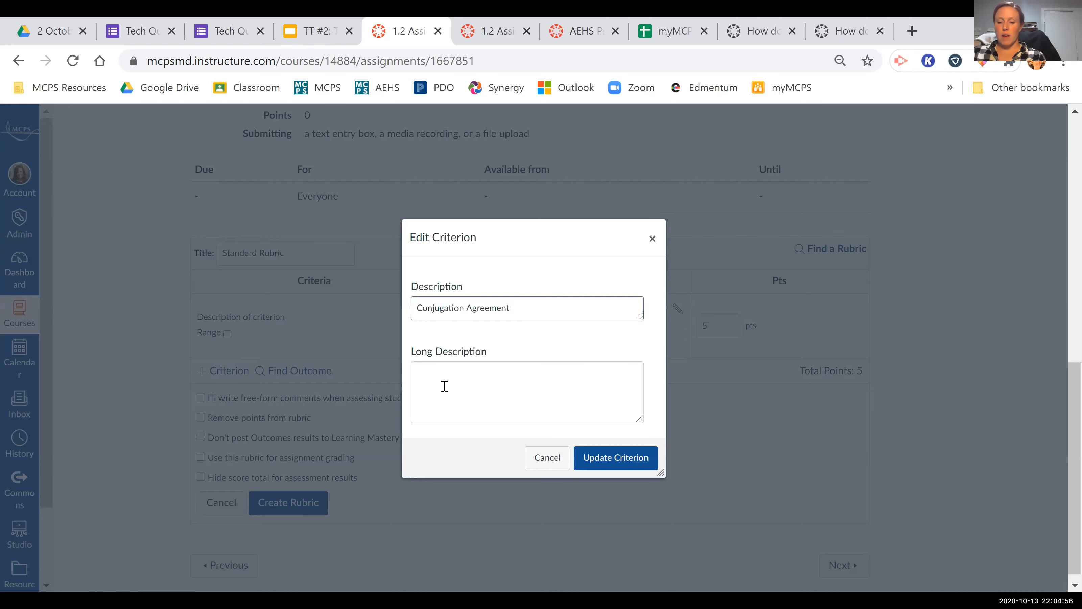
left_click(444, 386)
type("The subject pronoun and verb agree")
left_click(599, 466)
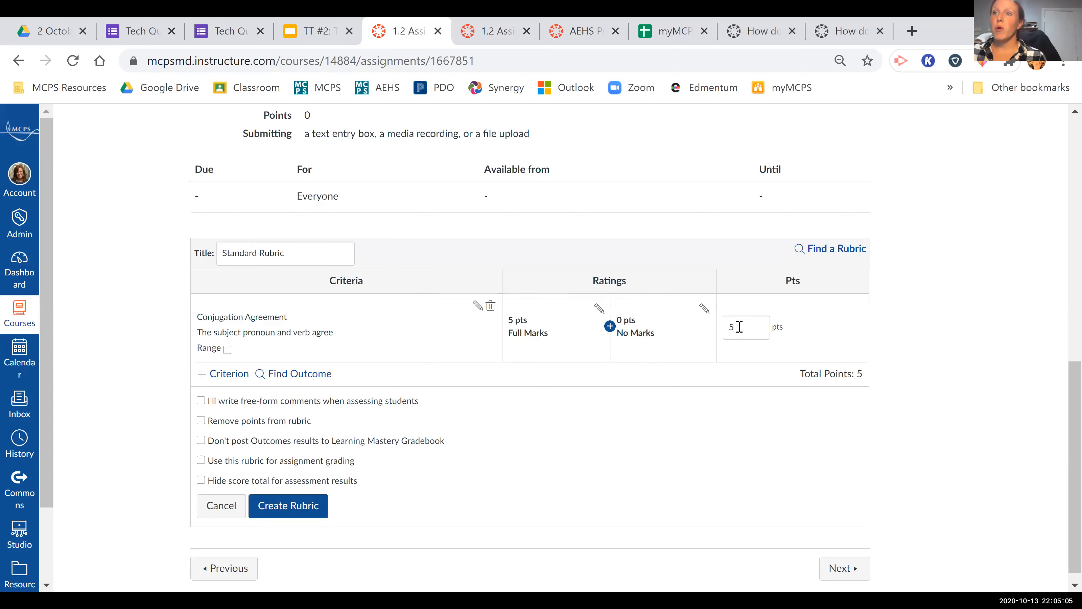
Add a 4-point rating titled "Satisfactory" between Full Marks and No Marks for Conjugation Agreement.
left_click_drag(742, 329, 655, 351)
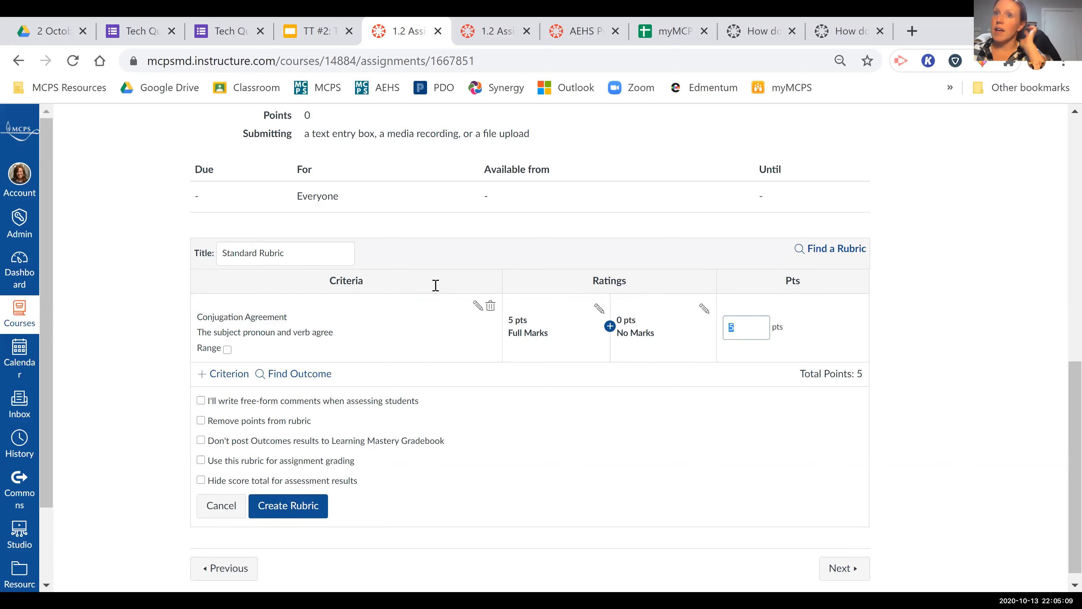
left_click(610, 326)
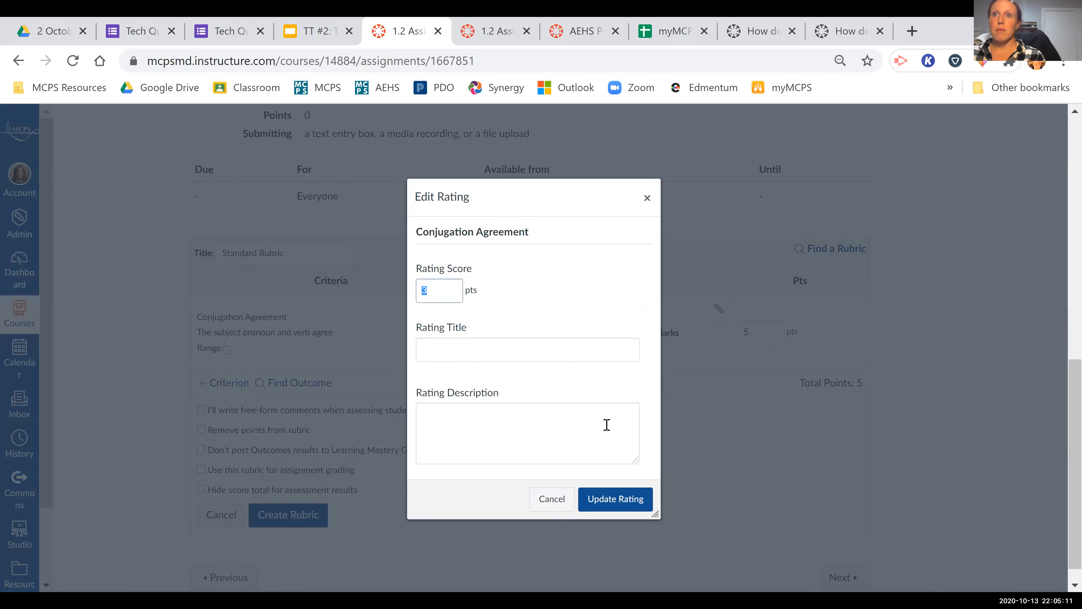
type("4")
left_click(521, 356)
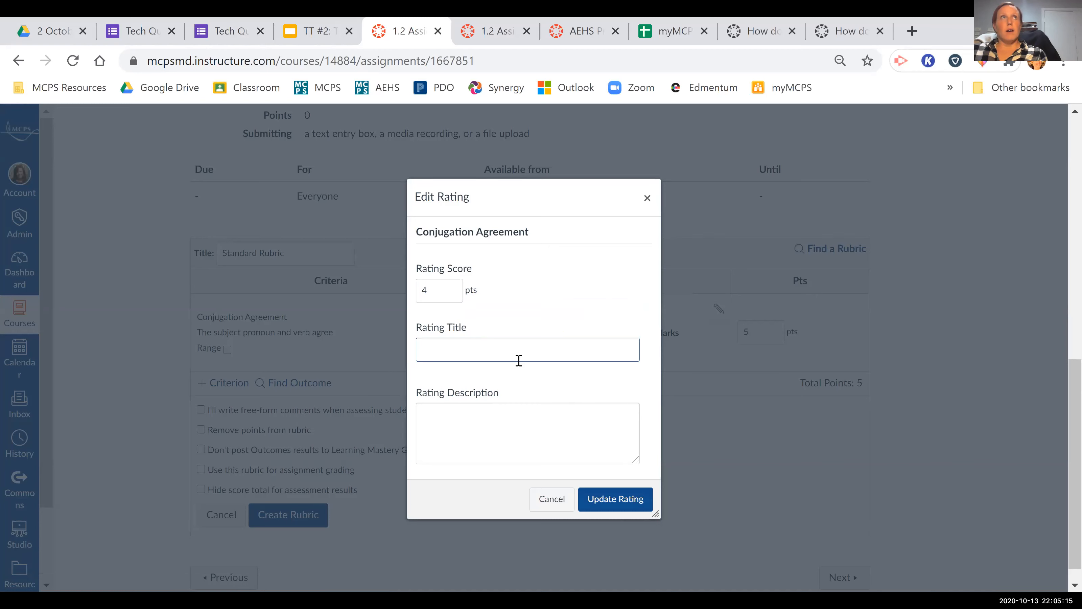
type("Satisfactory")
left_click(435, 350)
type("s")
key("Return")
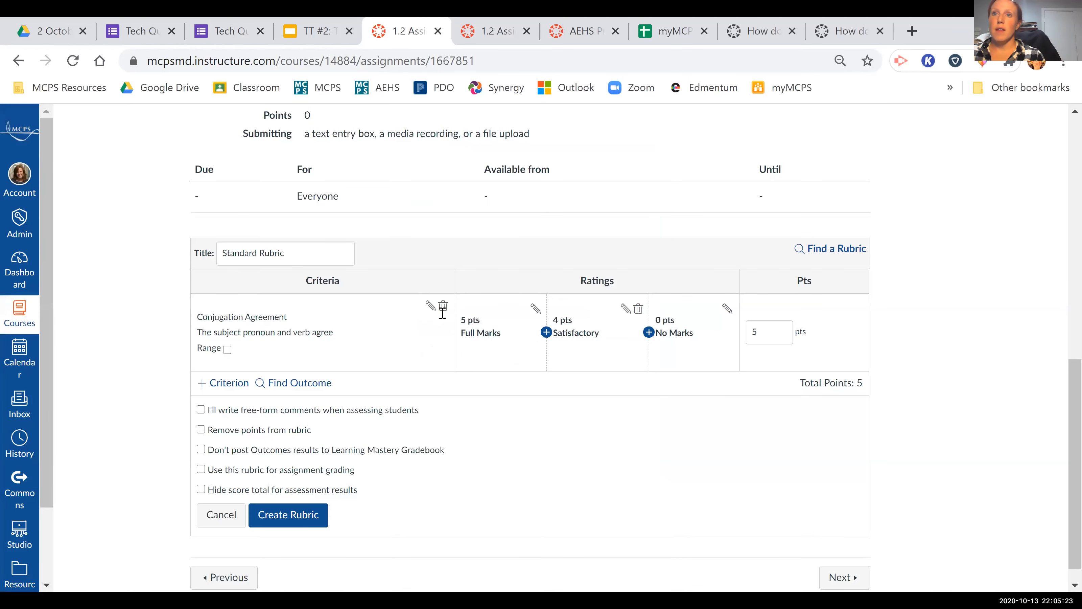
Add a 3-point rating titled "Adequate" between Satisfactory and No Marks.
key("Tab")
type("3")
left_click(451, 371)
type("ADequate")
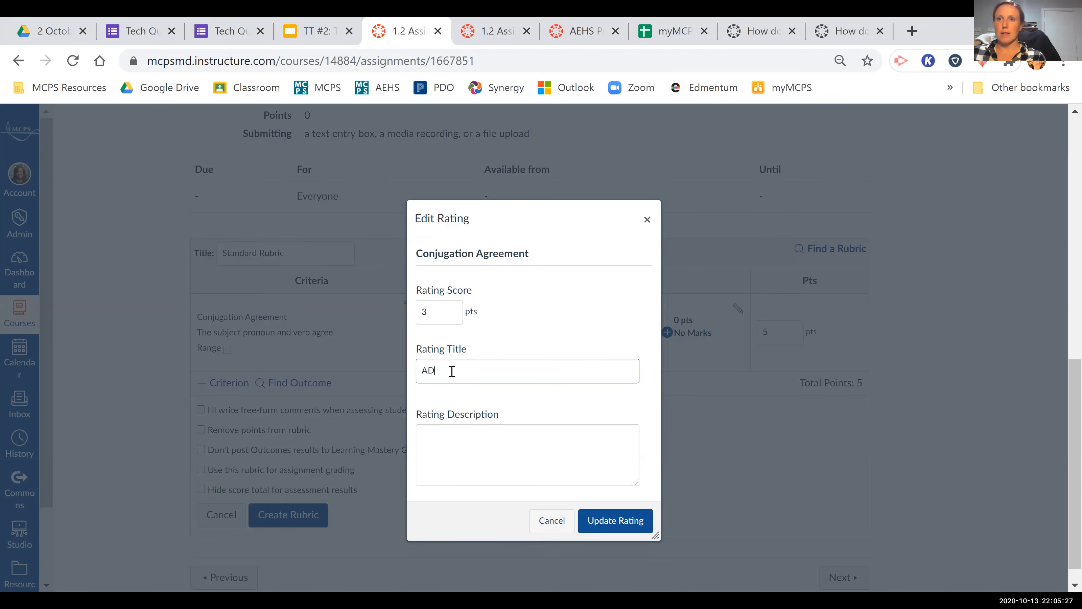
key("BackSpace")
key("BackSpace")
key("BackSpace")
key("BackSpace")
key("BackSpace")
type("dequate")
key("Return")
Add a 2-point rating titled "Fair" and a 1-point rating titled "Poor" before No Marks.
left_click(674, 332)
left_click(464, 369)
type("Fair")
left_click(611, 520)
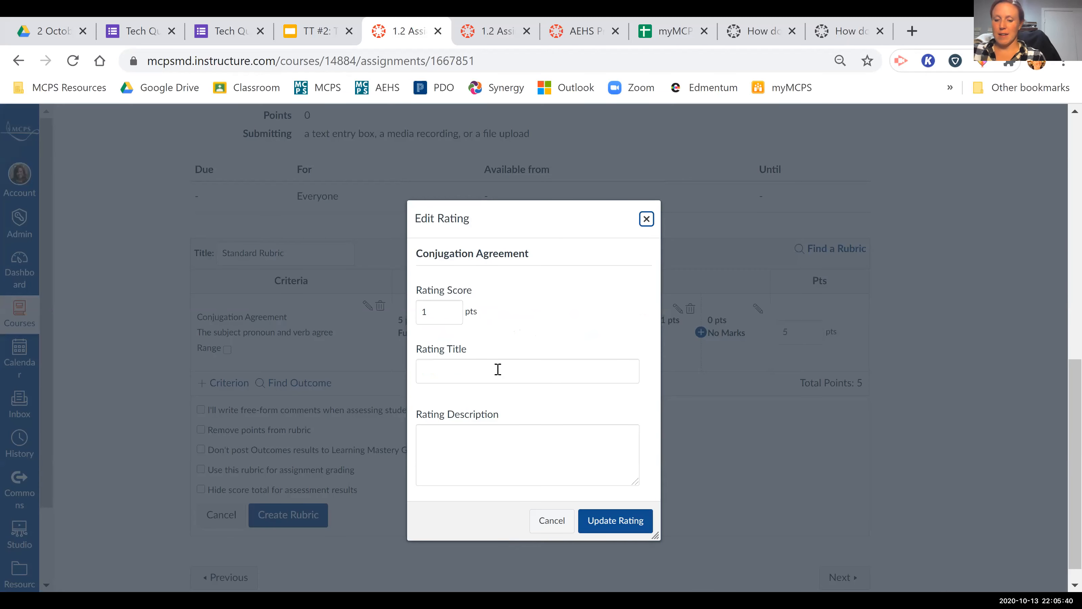
left_click(497, 369)
type("Poor")
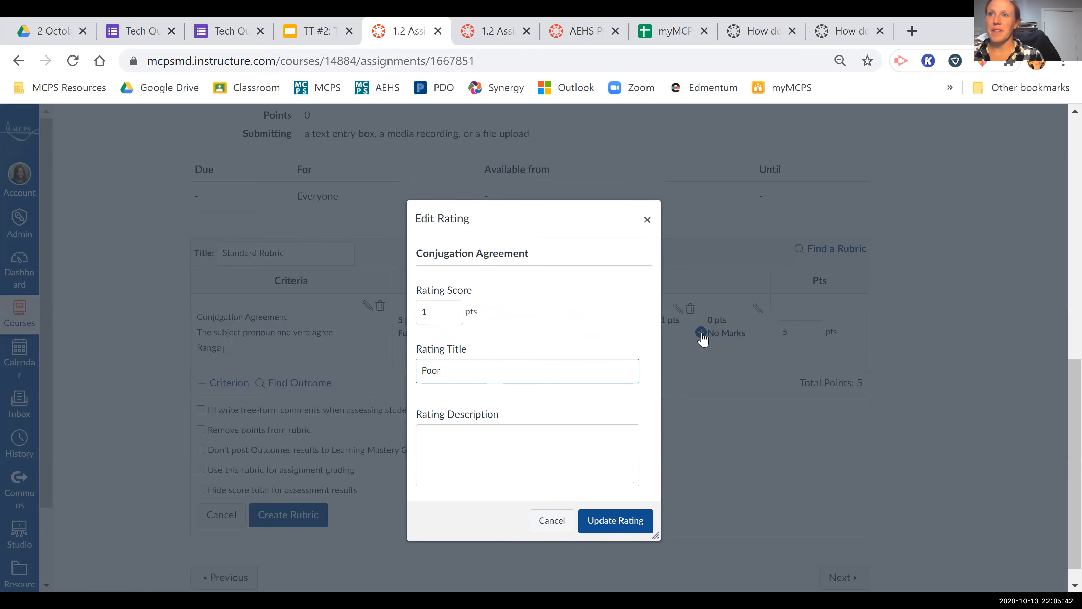
key("Return")
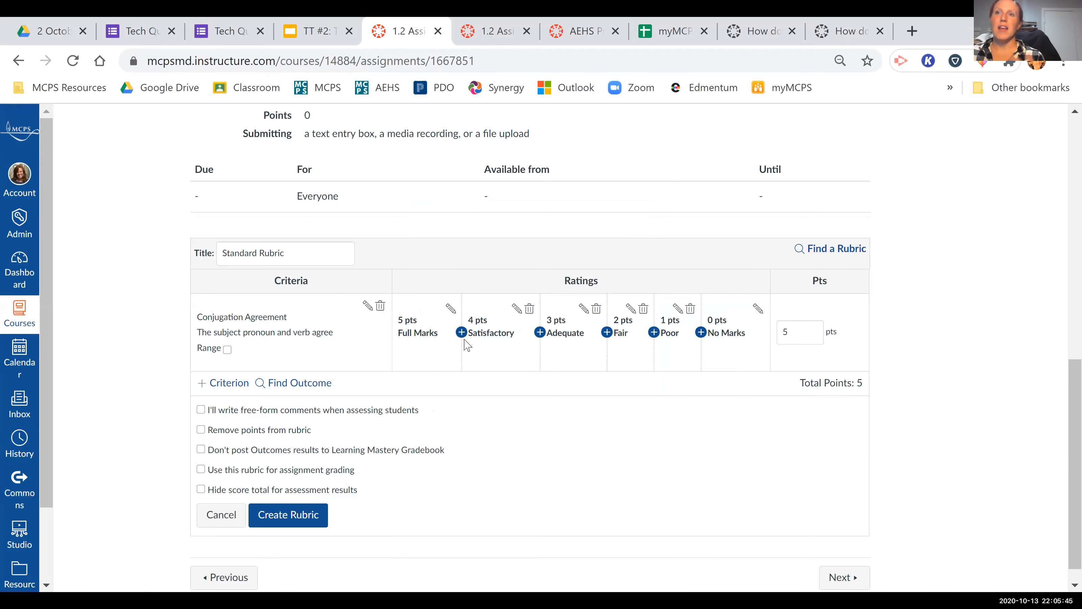
Look into the Full Marks rating's description, and duplicate the Conjugation Agreement criterion as a second rubric row.
left_click(450, 309)
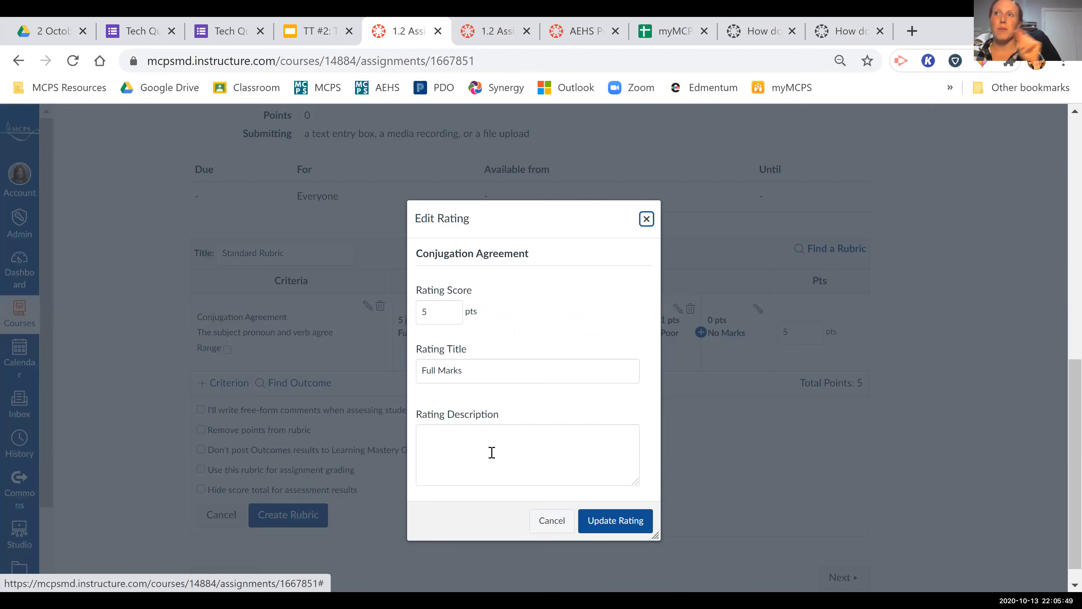
left_click(491, 451)
left_click(235, 382)
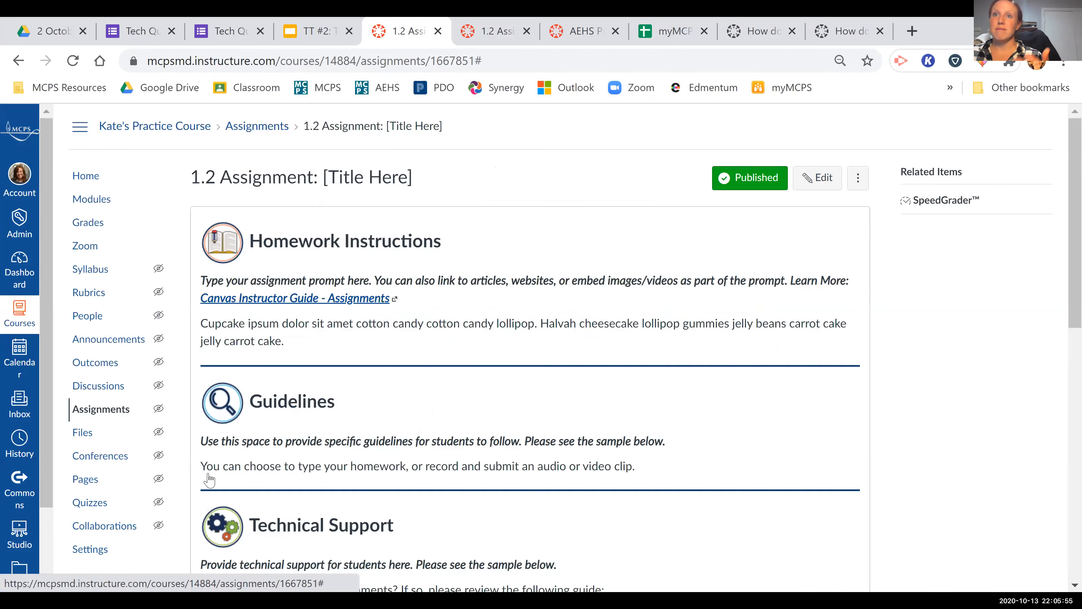
left_click(210, 474)
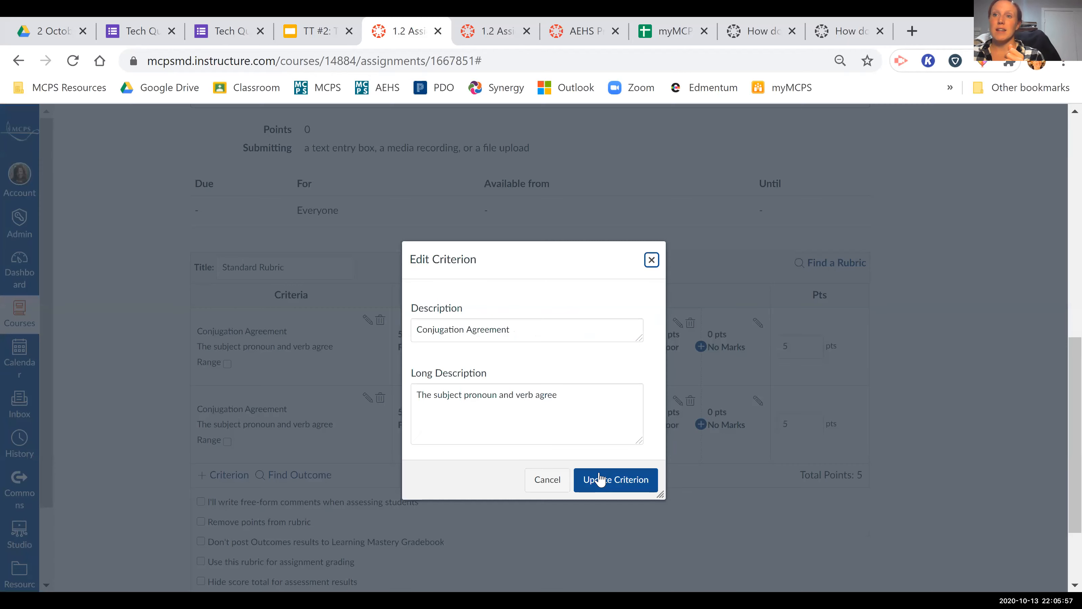
left_click(599, 482)
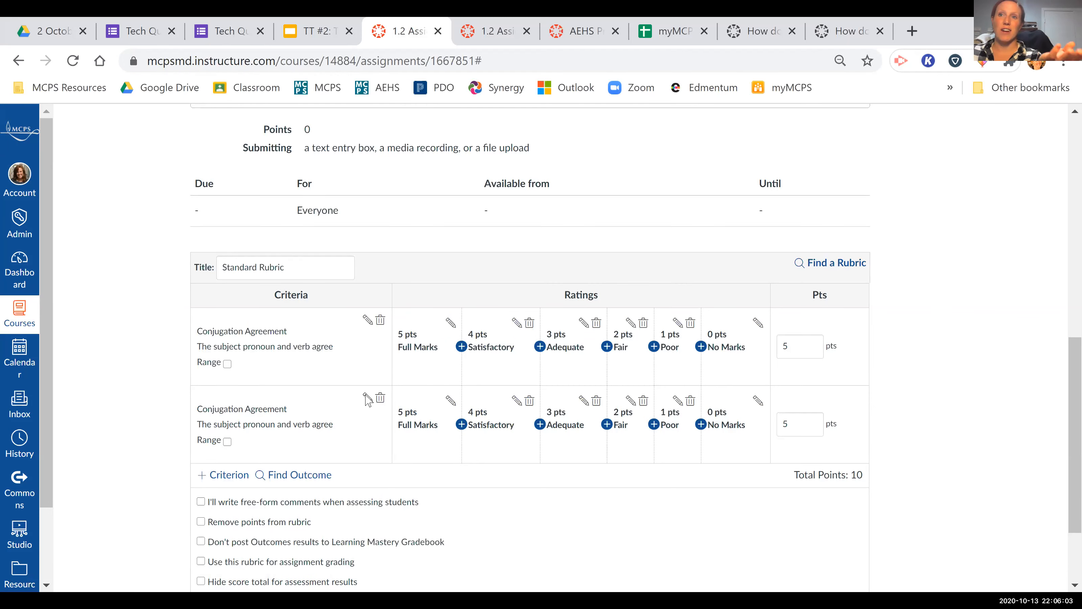
View the duplicated criterion's description and the grading options below the rubric.
left_click(367, 397)
left_click(547, 478)
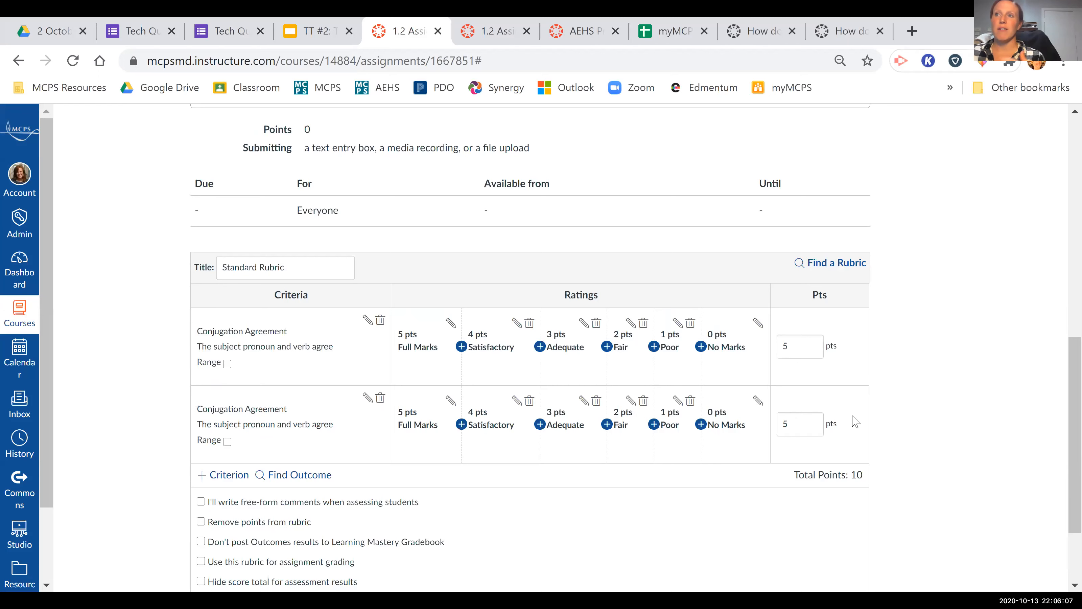
scroll(873, 394, "down", 2)
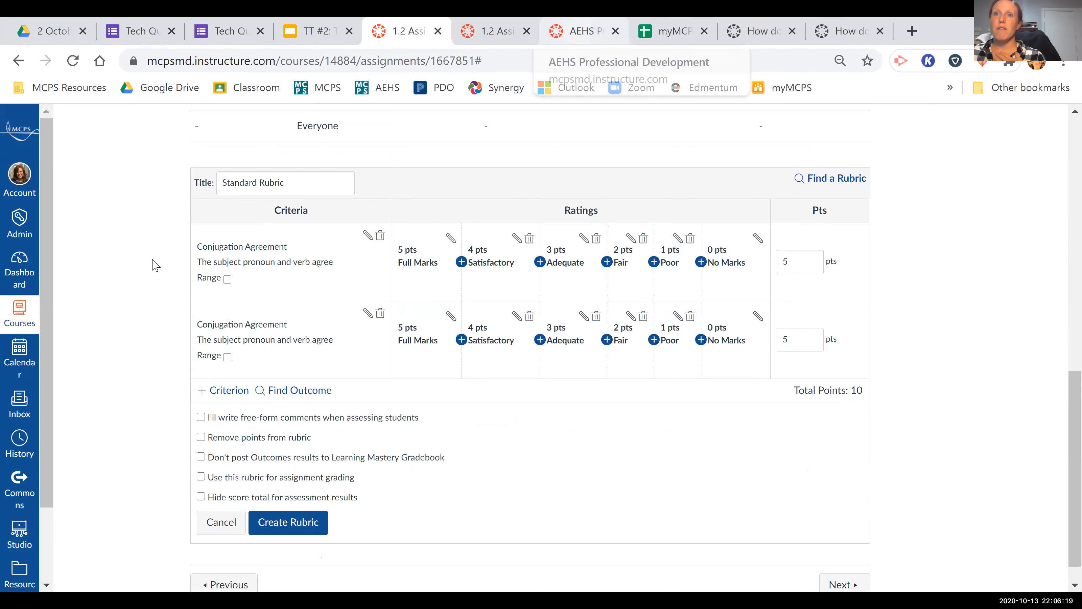
View the modules of the AEHS Professional Development course, including the myMCPS Classroom Resources module.
left_click(583, 31)
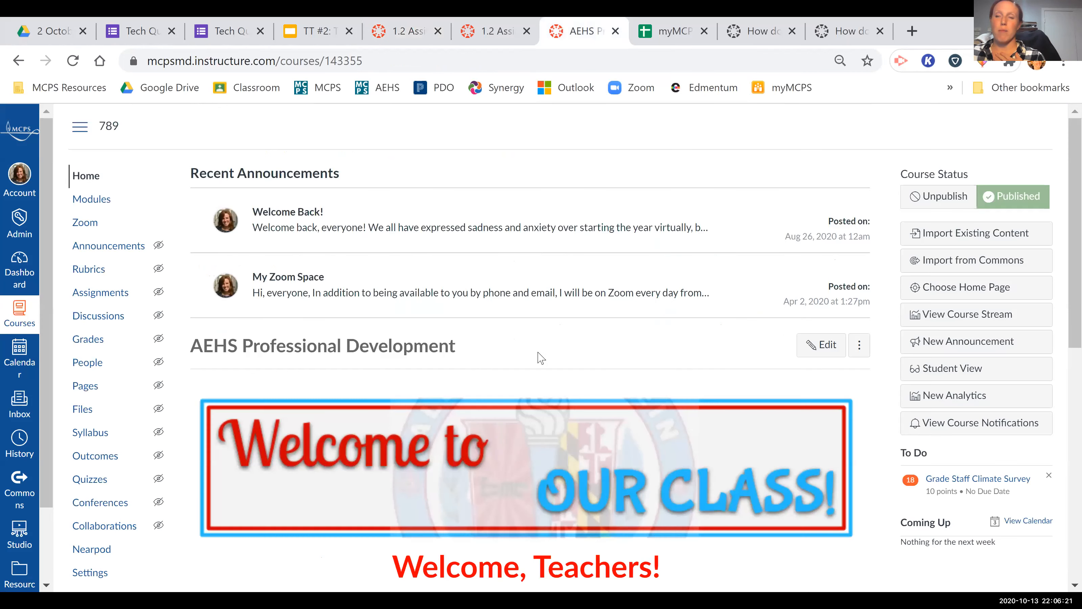
left_click(91, 200)
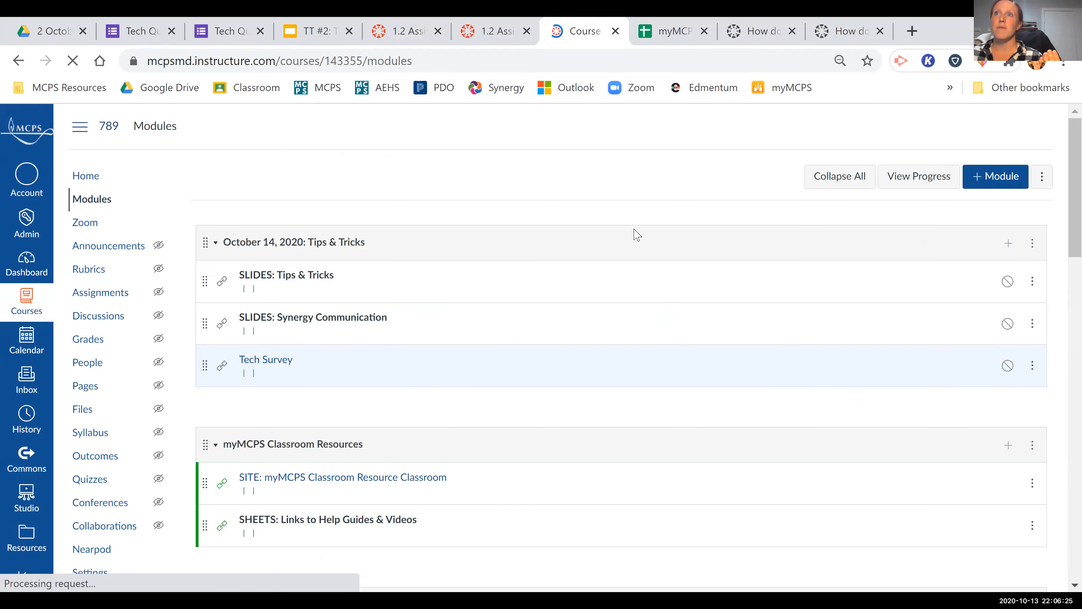
scroll(624, 416, "down", 4)
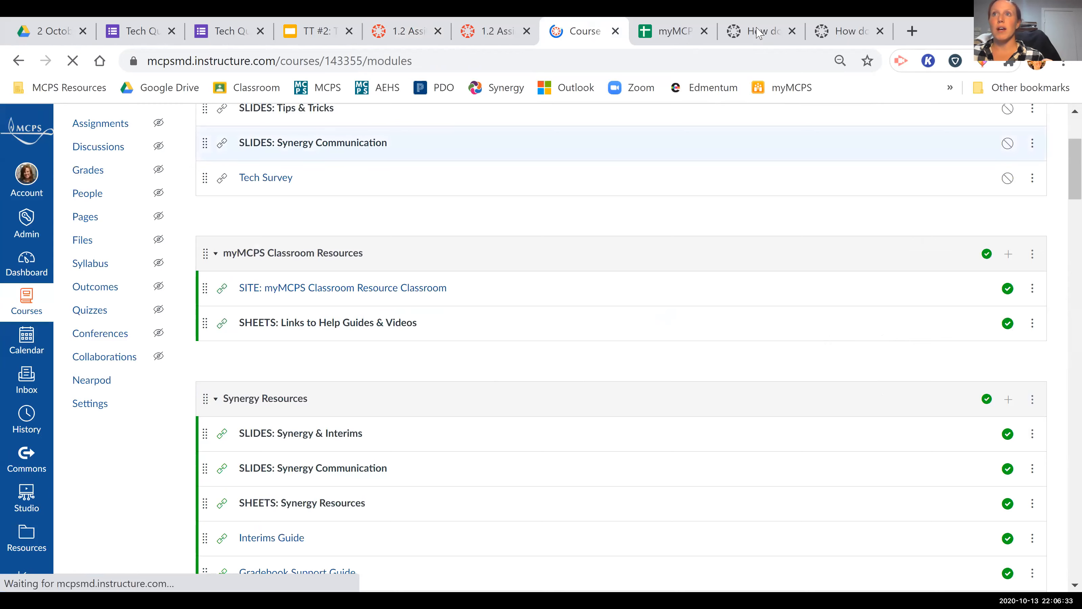
Look over the myMCPS Classroom Resources sheet and the Canvas guide on adding a rubric to an assignment.
key("ctrl+Tab")
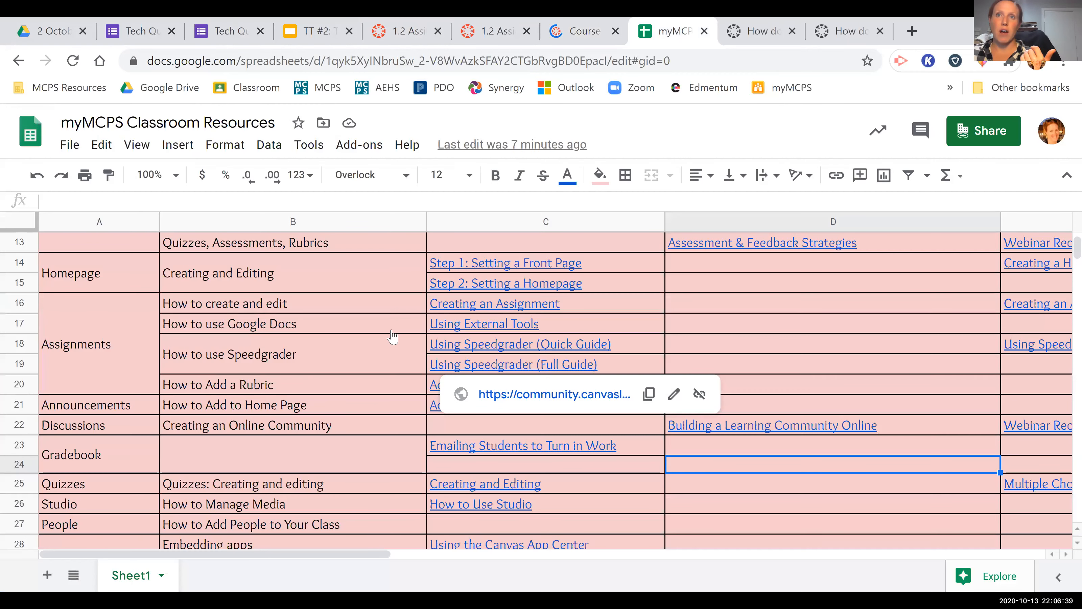
key("ctrl+Tab")
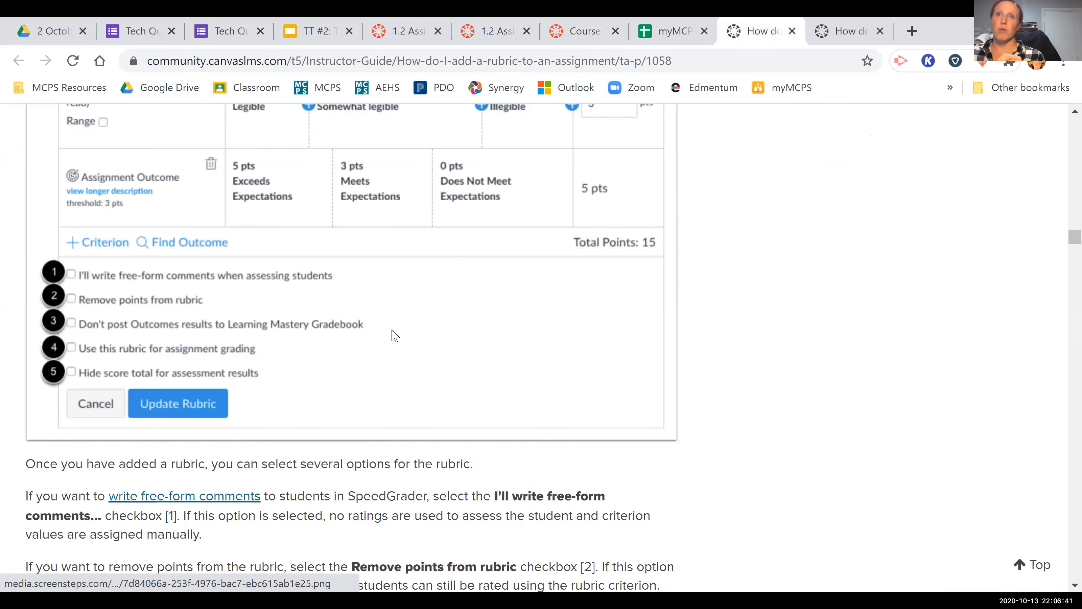
scroll(394, 336, "up", 5)
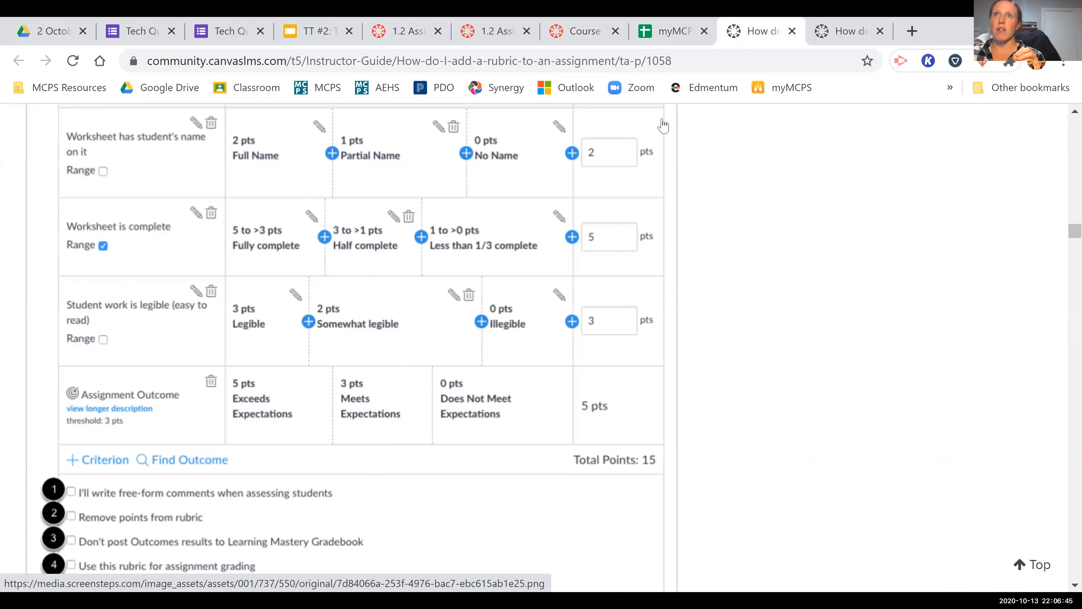
scroll(691, 230, "up", 1)
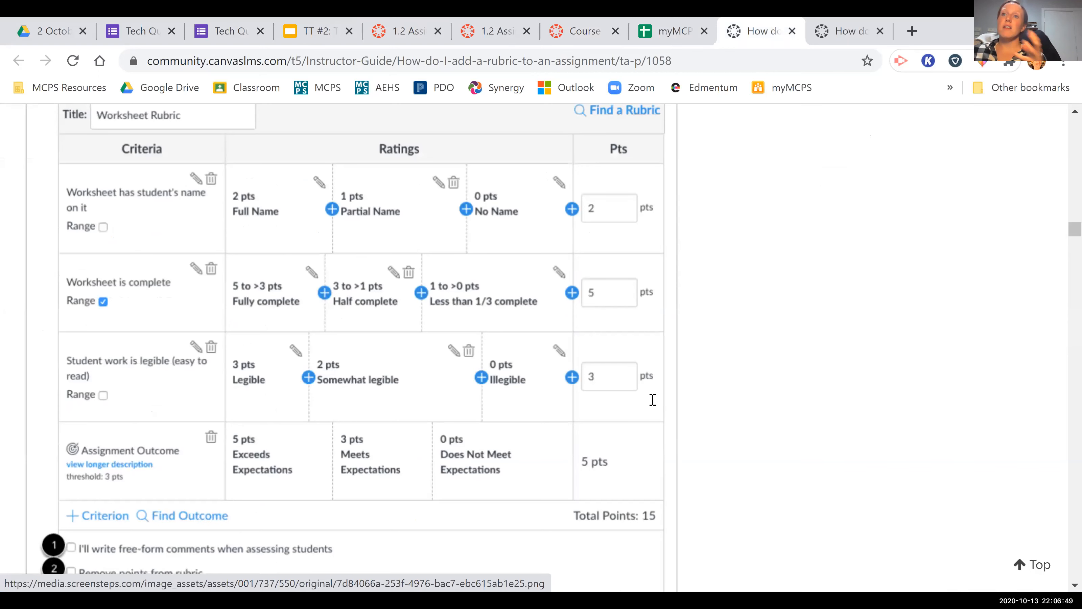
scroll(653, 399, "up", 10)
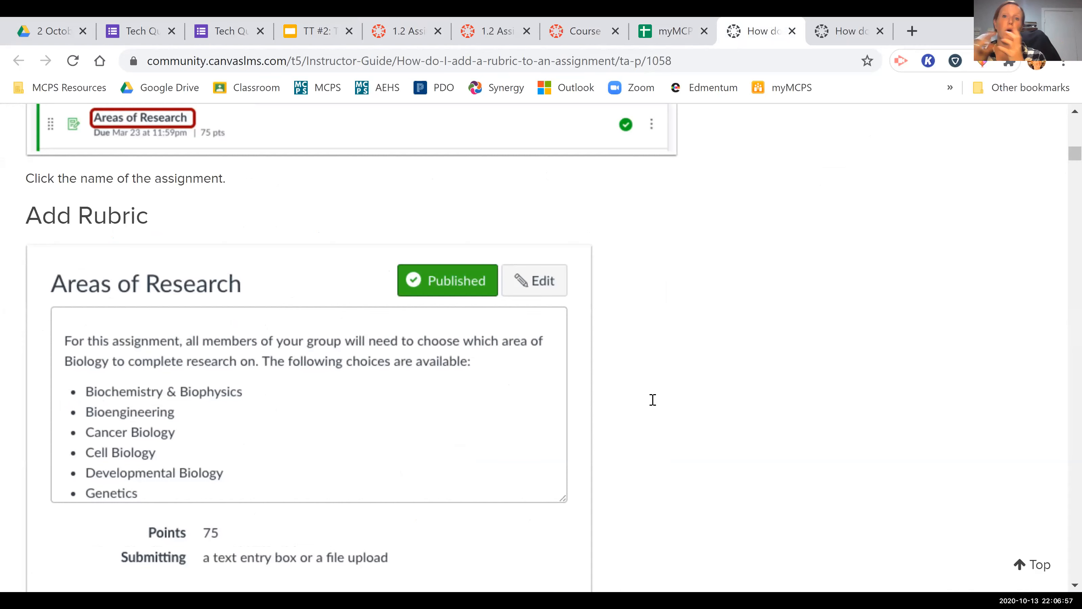
Switch to the TT #2: Tips & Tricks slides and show slide 12 about "Message Students Who...".
key("ctrl+4")
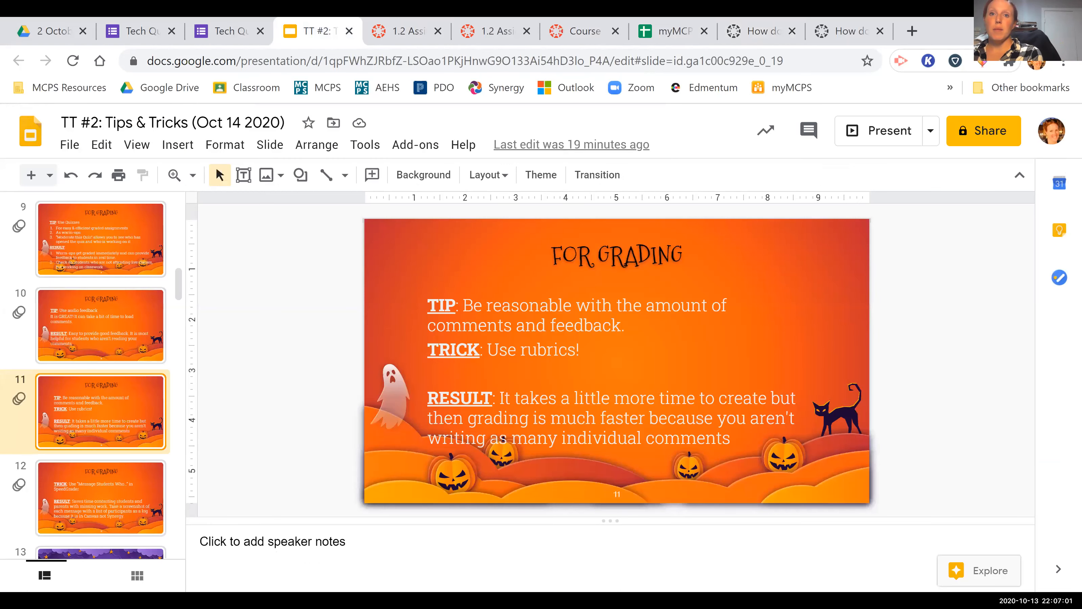
left_click(111, 519)
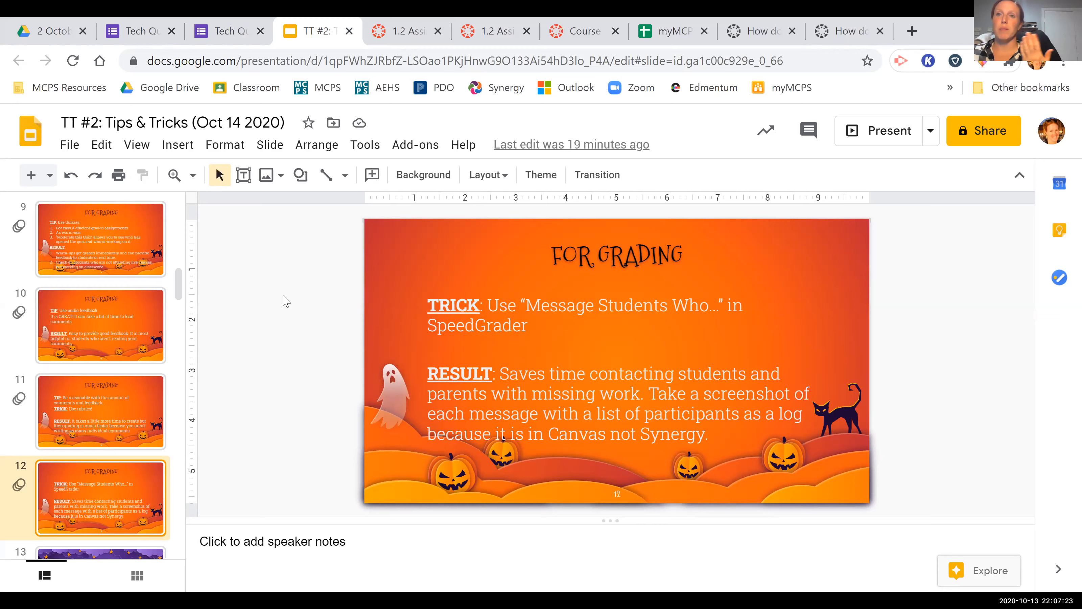
In the practice course's gradebook, start a message to students who haven't submitted 1.2 Assignment, and close it unsent.
key("ctrl+Tab")
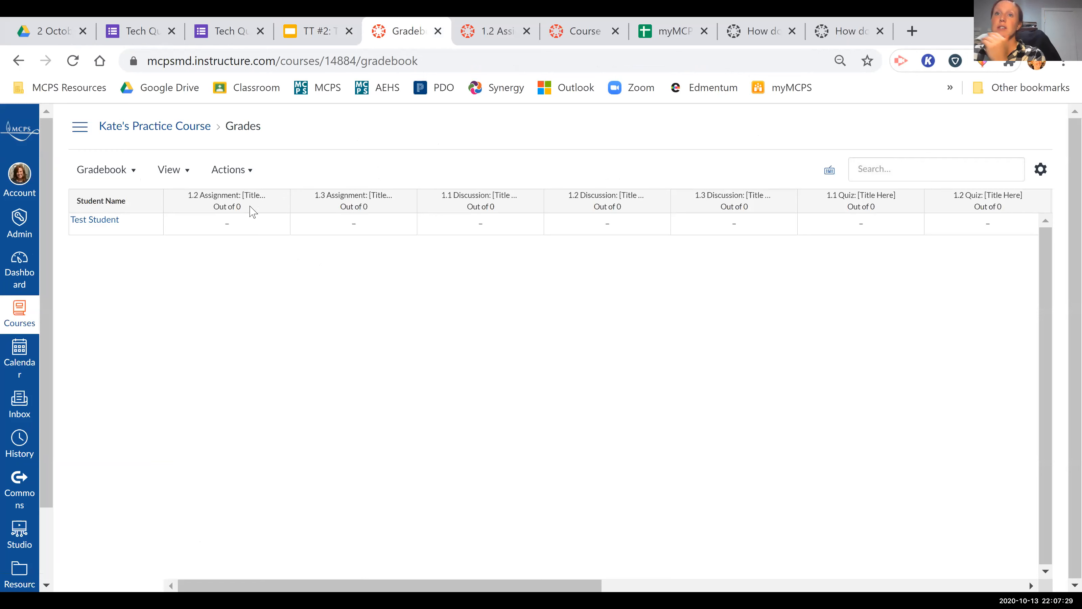
mouse_move(276, 205)
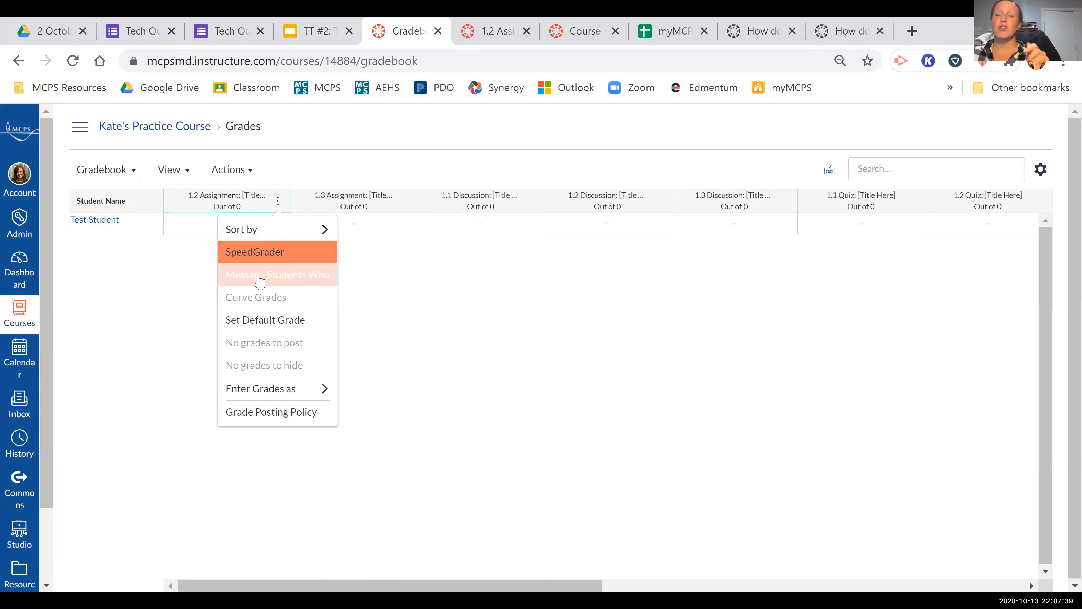
key("Return")
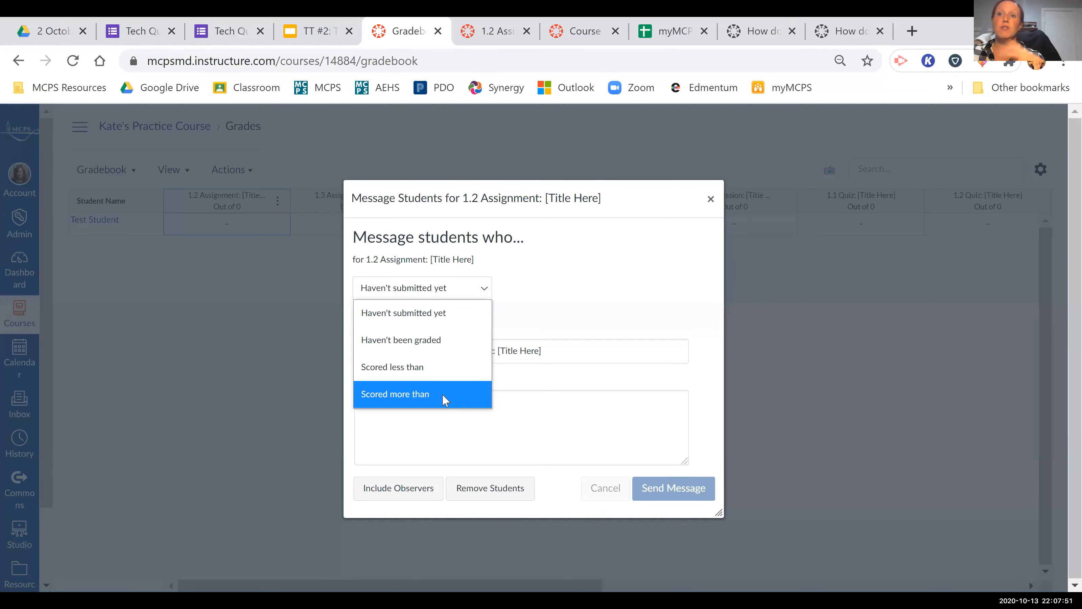
left_click(439, 314)
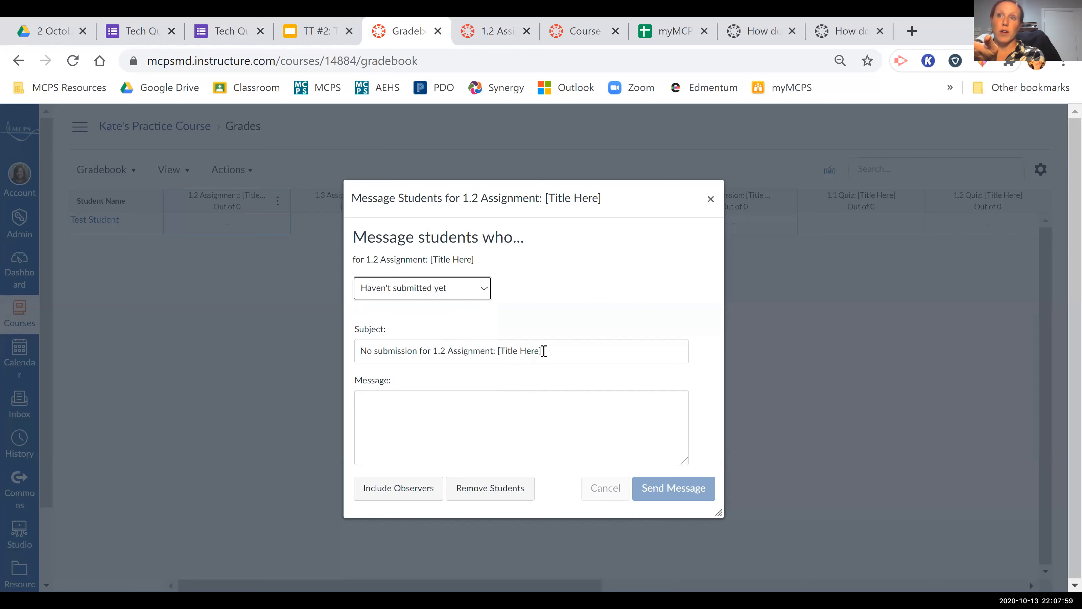
left_click(413, 413)
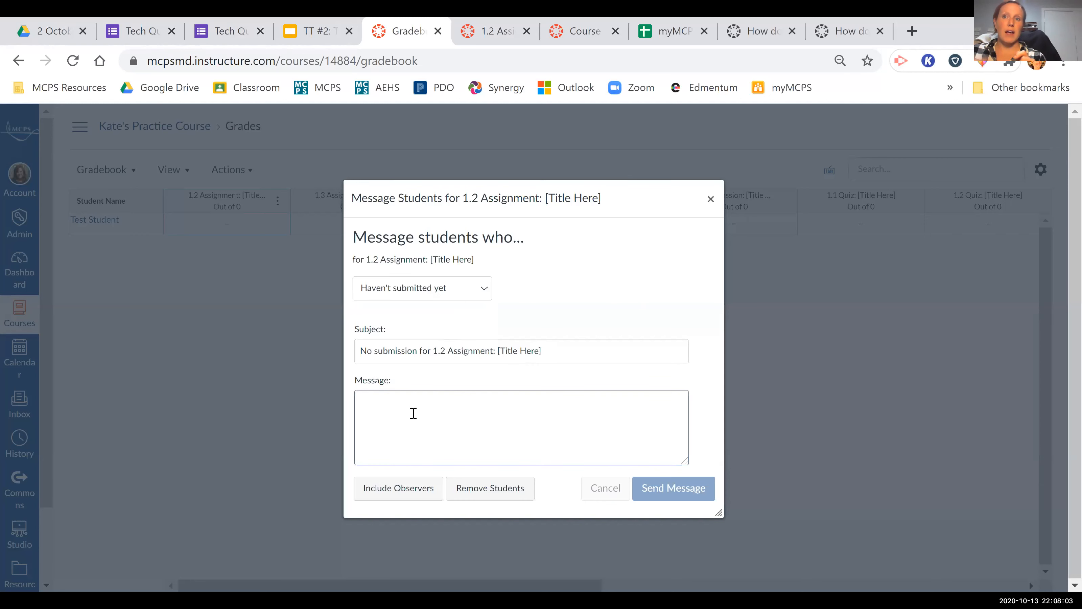
left_click(407, 497)
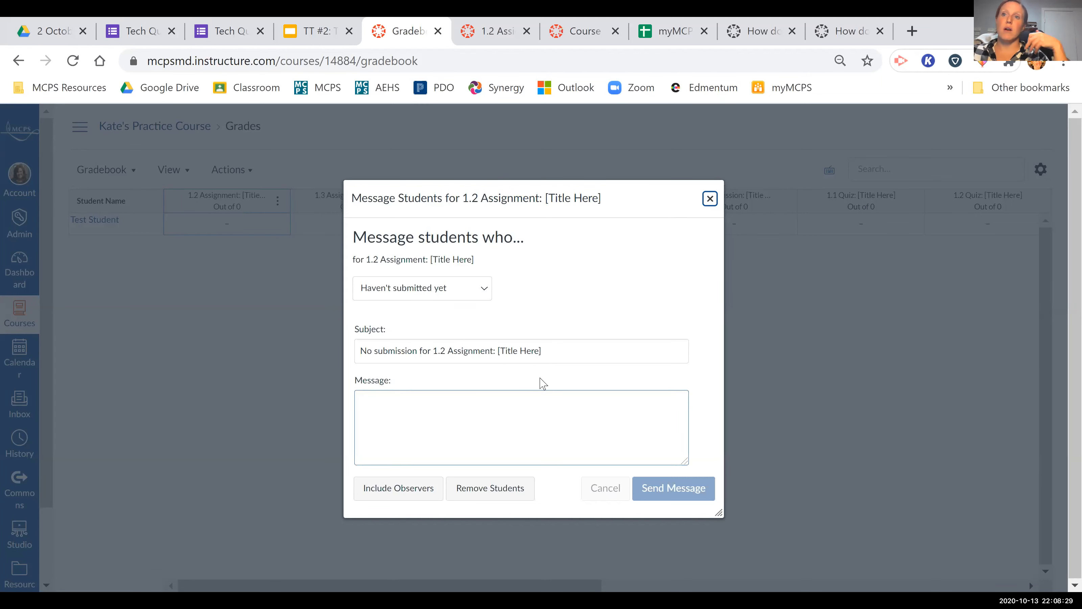
key("Escape")
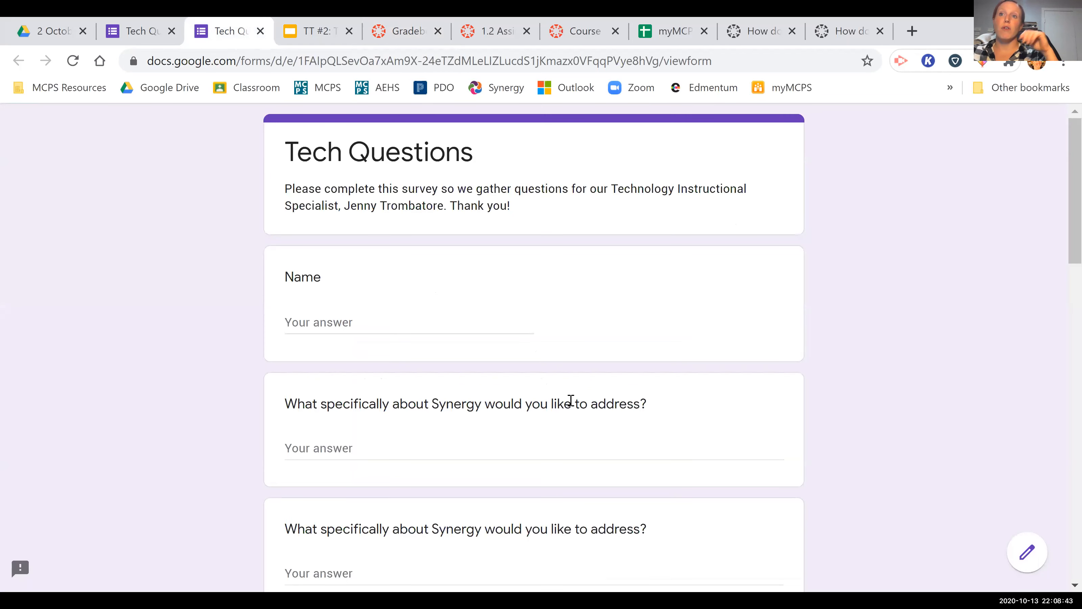
Read through the Synergy and Canvas questions on the Tech Questions survey form.
scroll(571, 401, "down", 5)
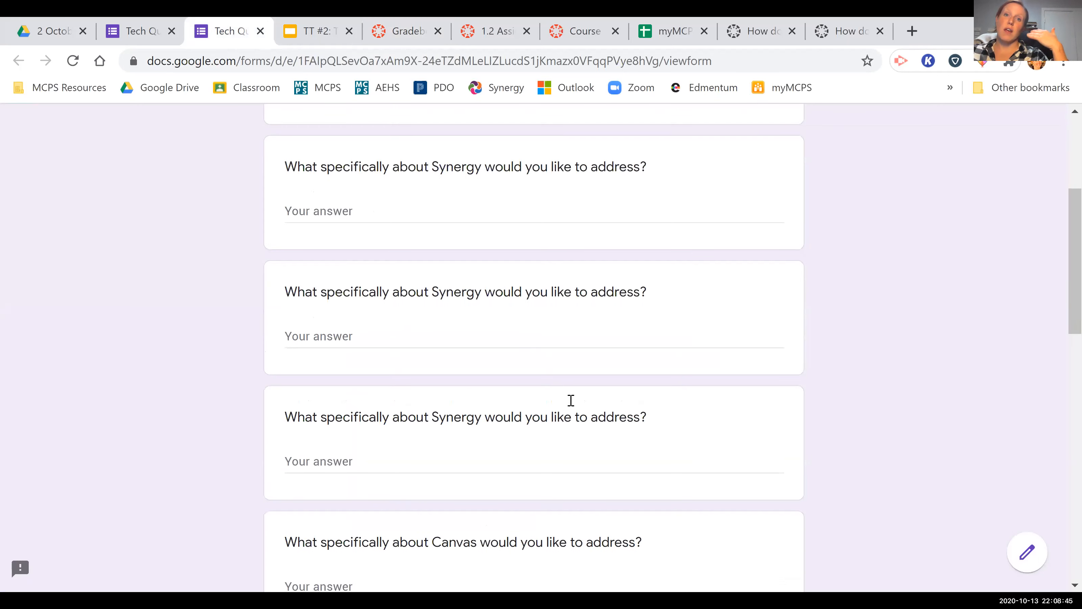
scroll(570, 400, "down", 4)
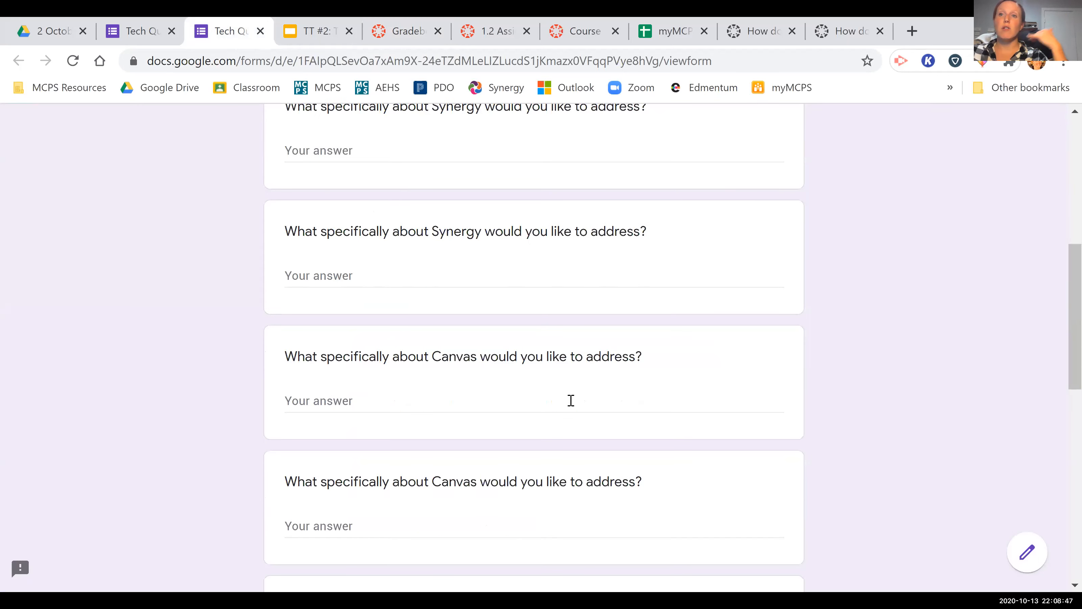
scroll(571, 400, "down", 2)
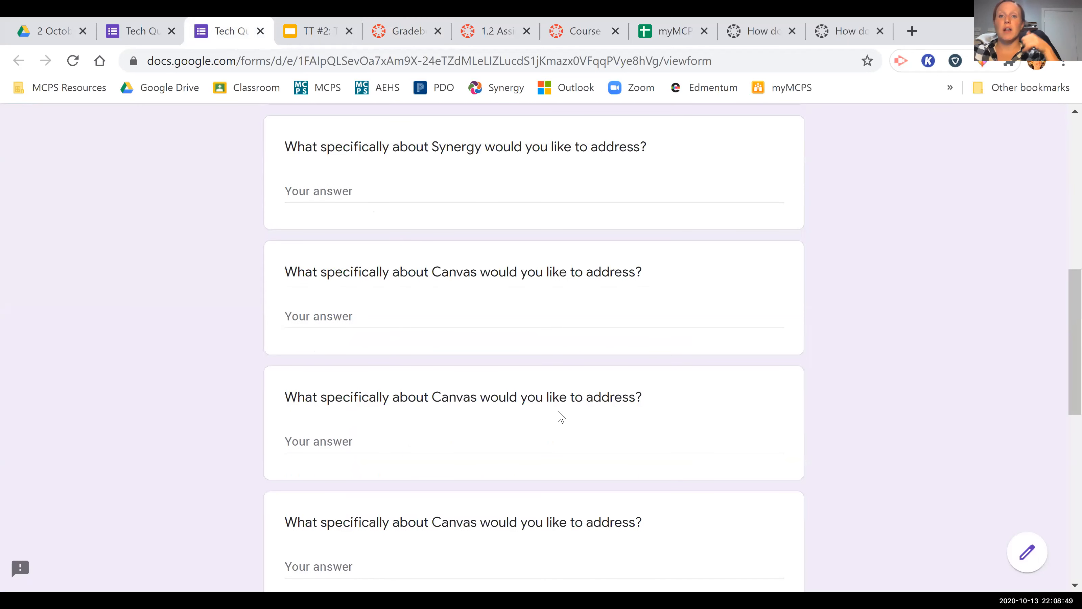